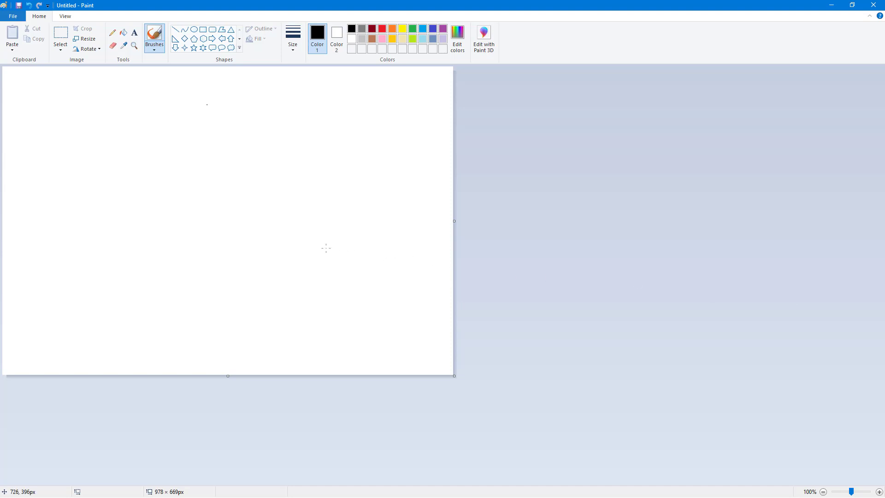
# Show the File menu with its list of recent pictures over the blank canvas.
pyautogui.click(15, 18)
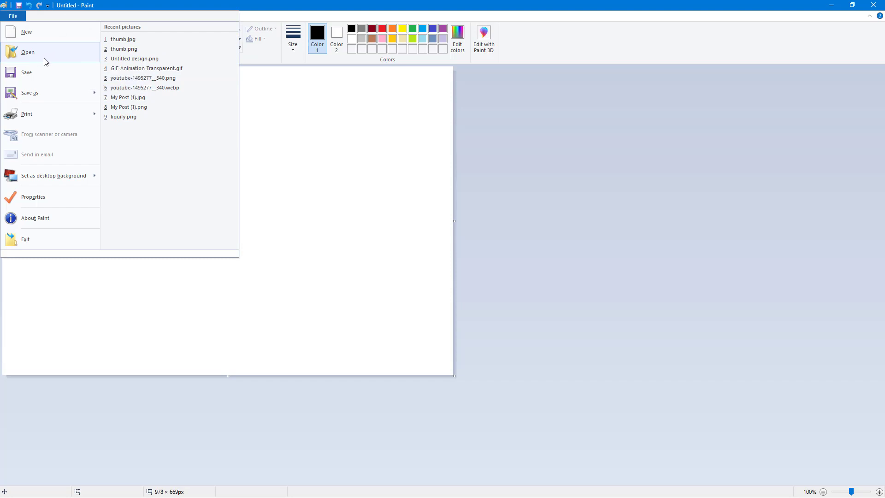
# In the Open dialog, go to Dropbox > Images and select 21.jpg.
pyautogui.click(28, 51)
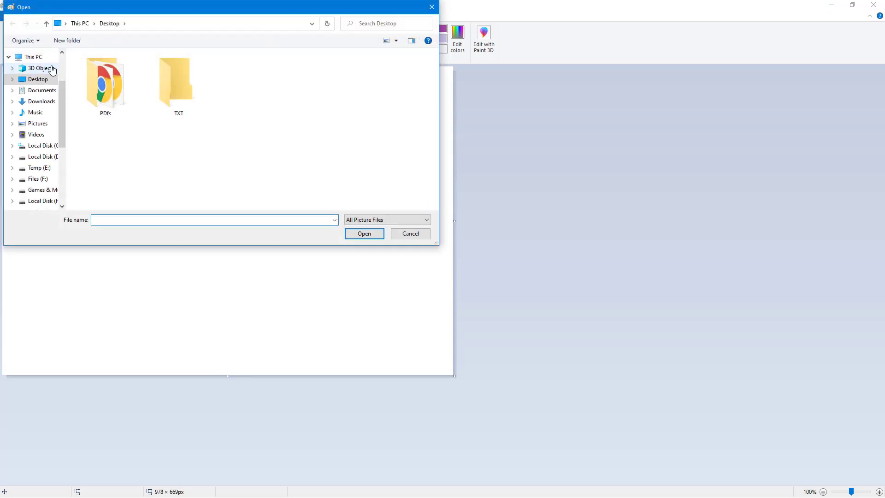
pyautogui.moveTo(63, 94); pyautogui.dragTo(60, 61)
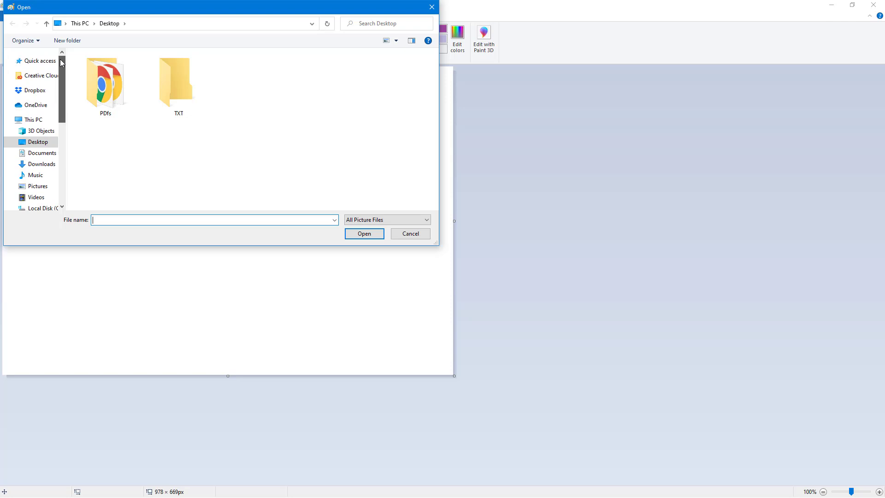
pyautogui.click(48, 93)
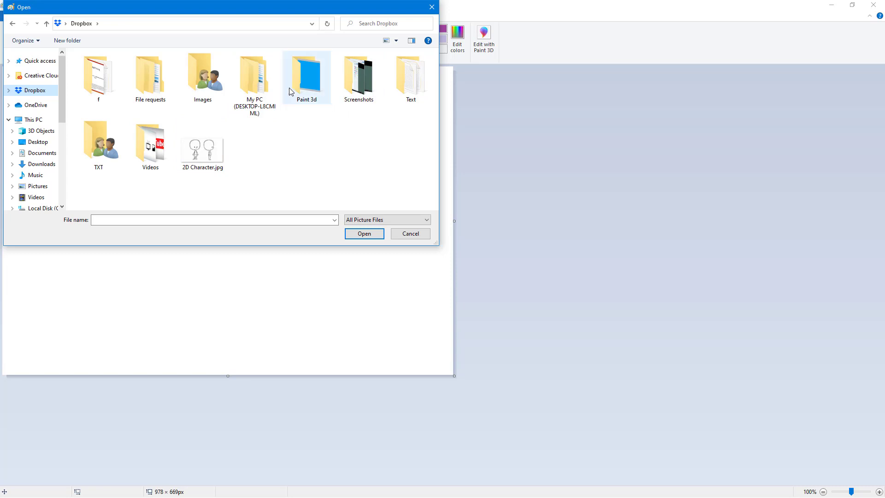
pyautogui.doubleClick(207, 83)
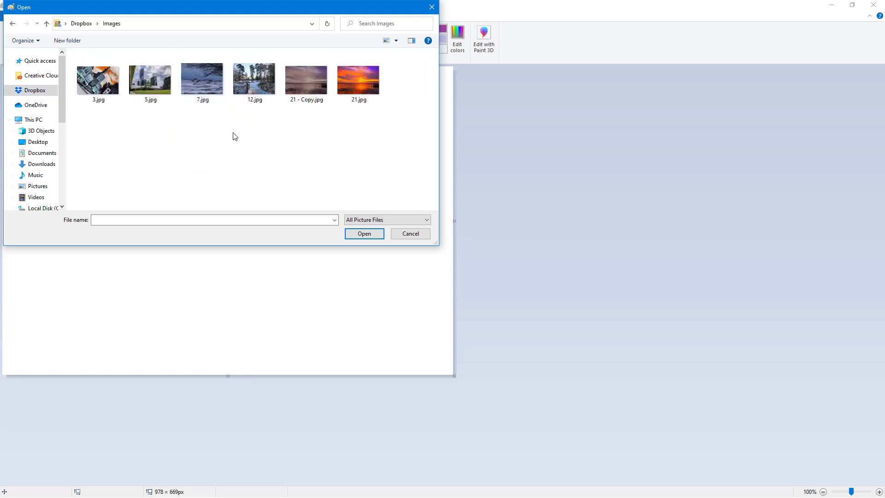
pyautogui.click(356, 89)
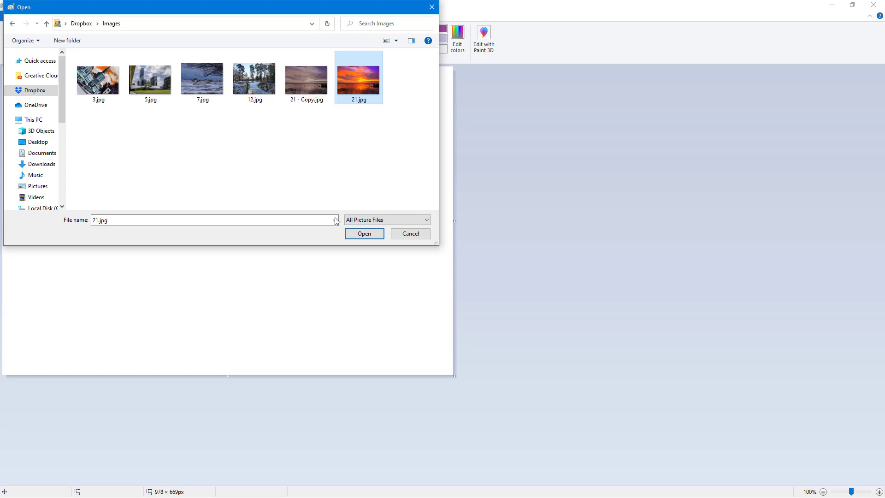
pyautogui.click(372, 221)
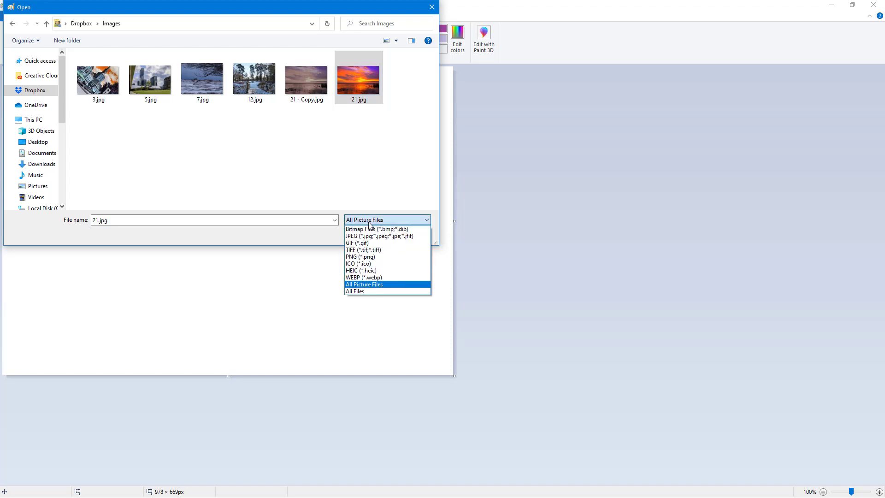
pyautogui.click(370, 257)
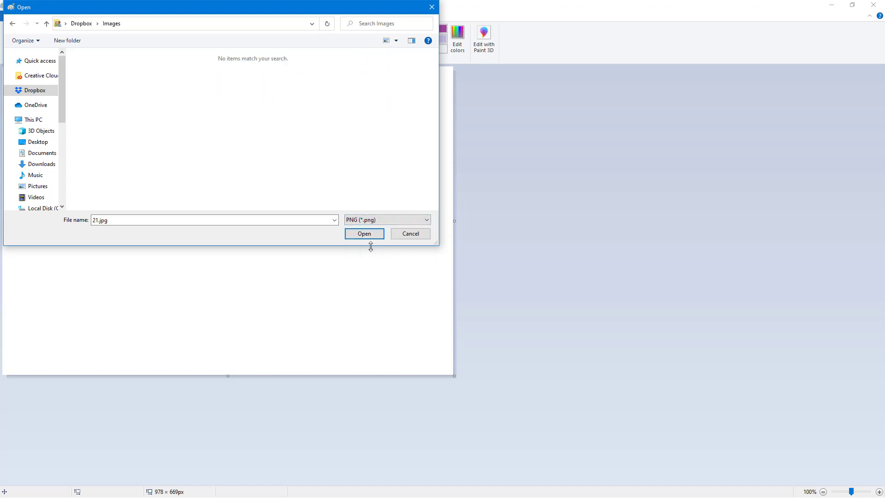
pyautogui.click(366, 222)
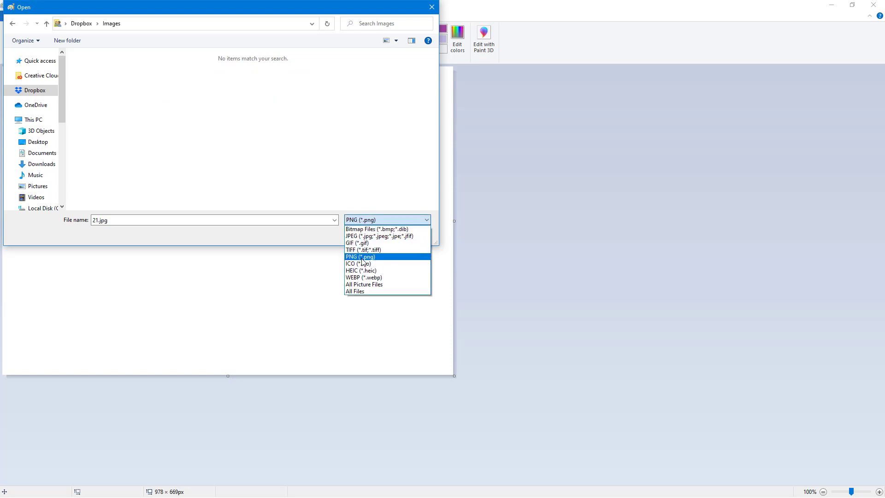
pyautogui.click(363, 264)
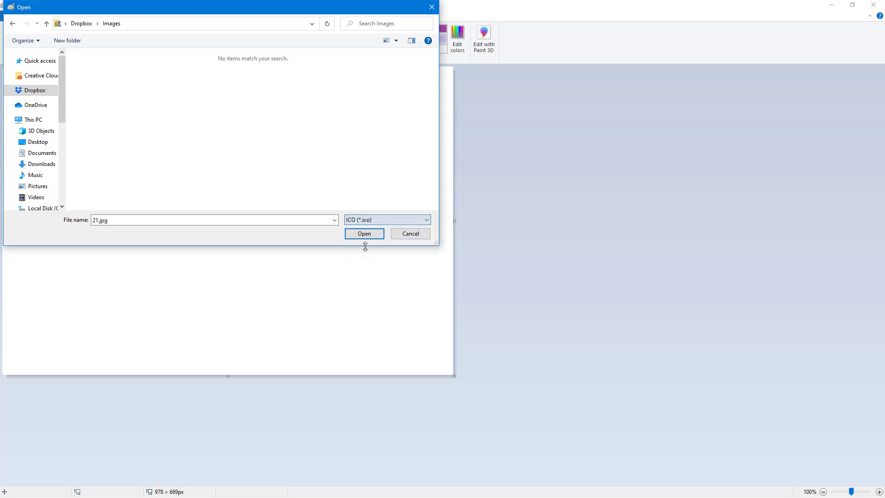
pyautogui.click(369, 223)
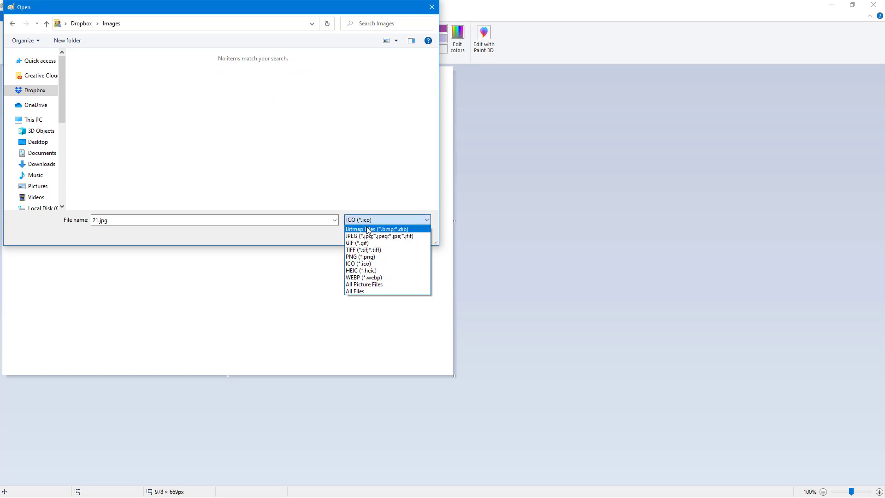
pyautogui.click(363, 284)
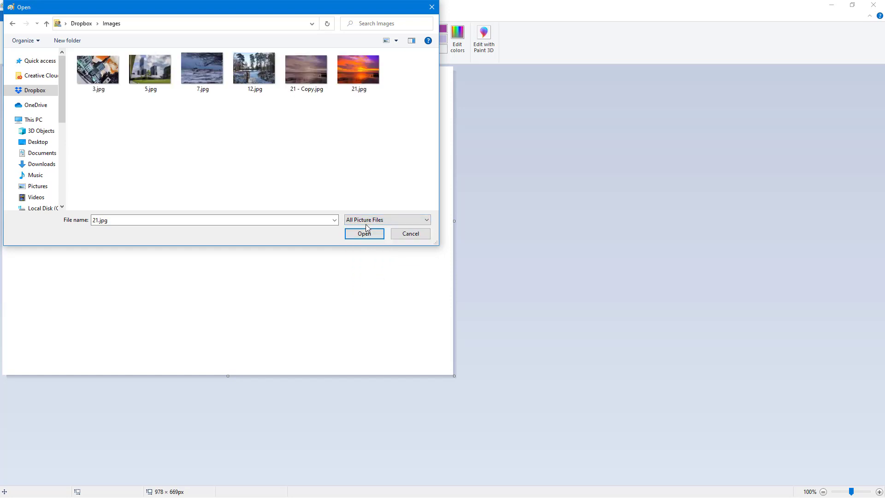
pyautogui.click(367, 223)
pyautogui.click(361, 286)
pyautogui.click(368, 220)
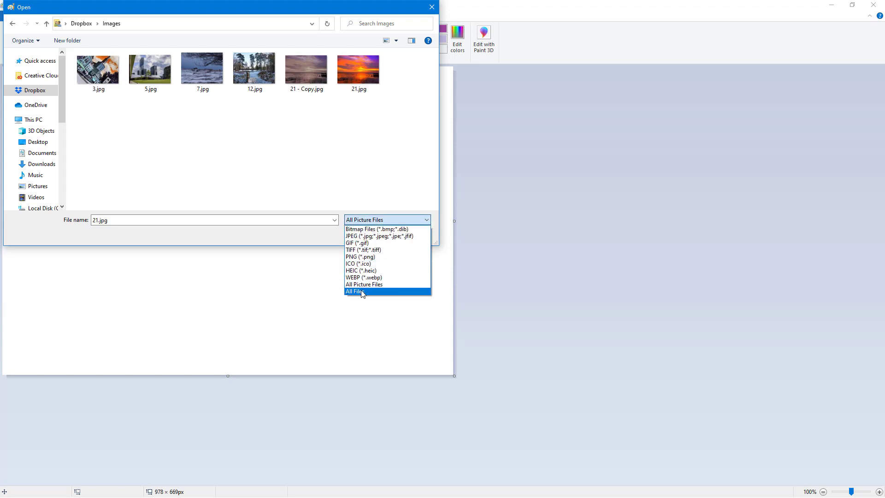
pyautogui.click(362, 288)
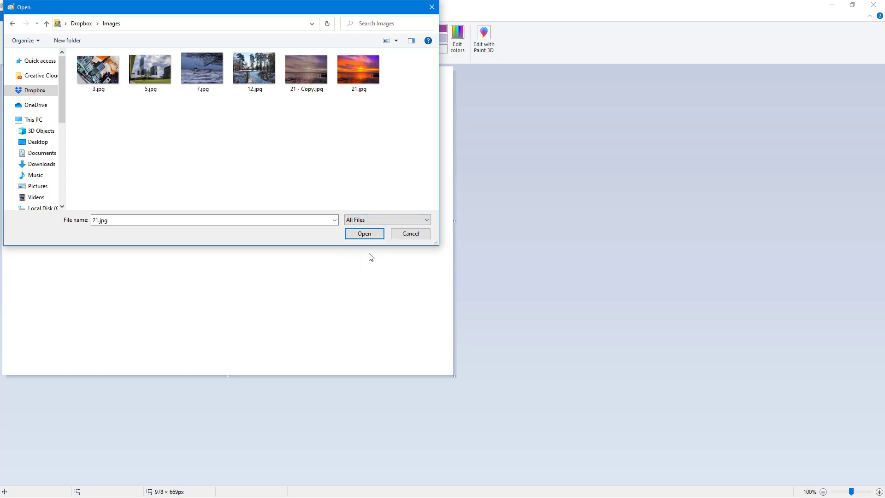
pyautogui.click(385, 222)
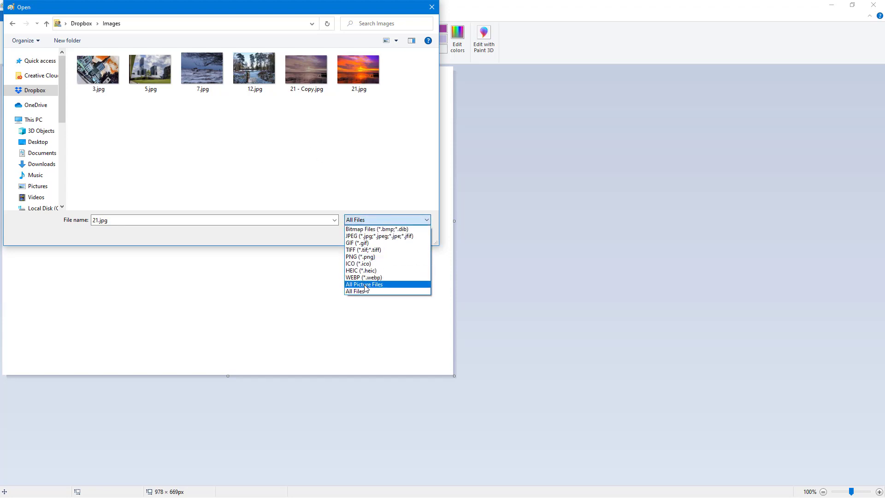
pyautogui.click(366, 284)
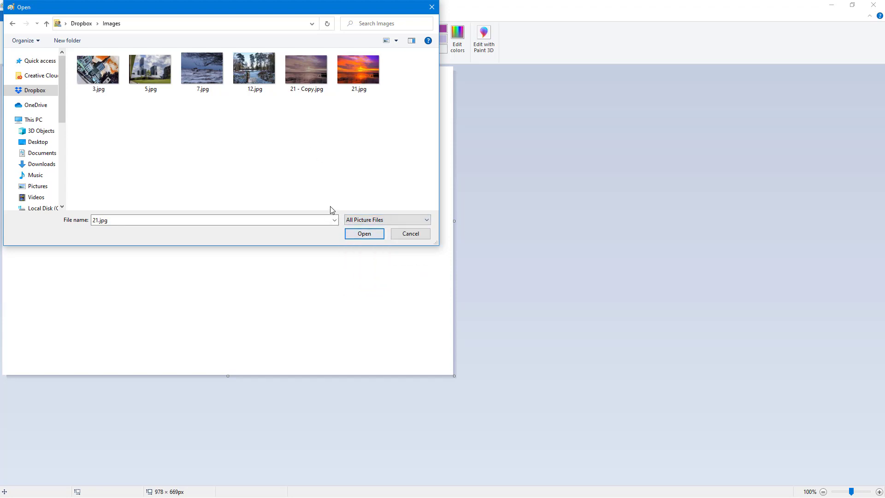
# Open the skyscraper photo 5.jpg, triggering the save-changes prompt.
pyautogui.click(170, 89)
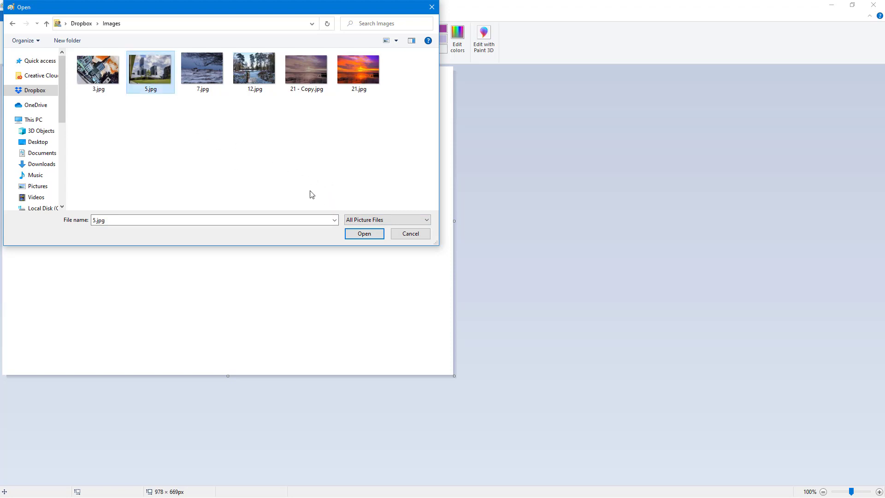
pyautogui.click(364, 234)
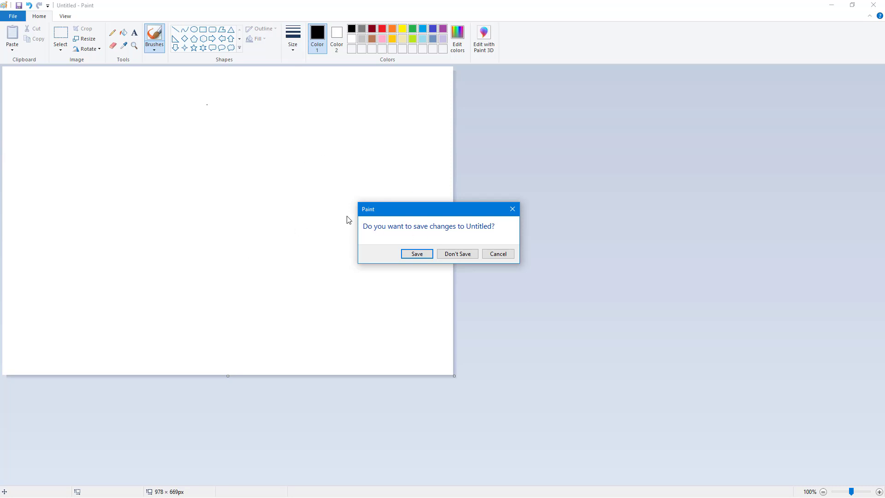
# Discard the untitled canvas and scribble a black freehand loop across 5.jpg's sky.
pyautogui.click(461, 255)
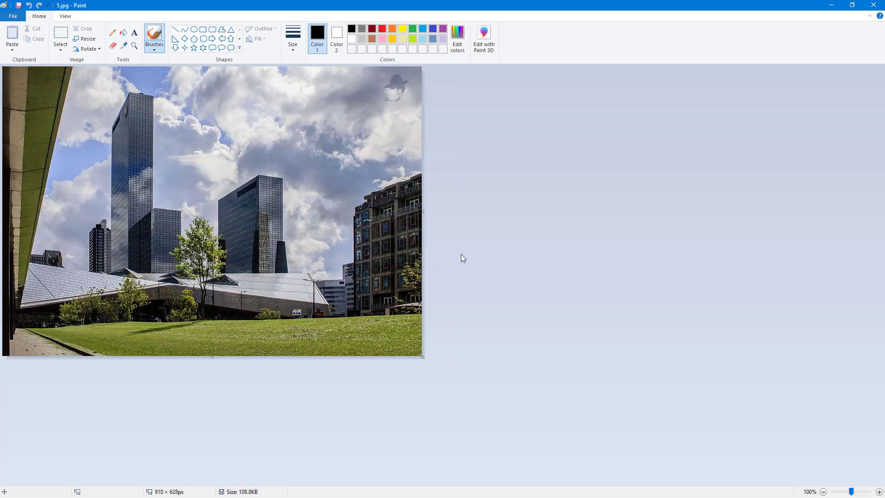
pyautogui.moveTo(280, 128); pyautogui.dragTo(279, 125)
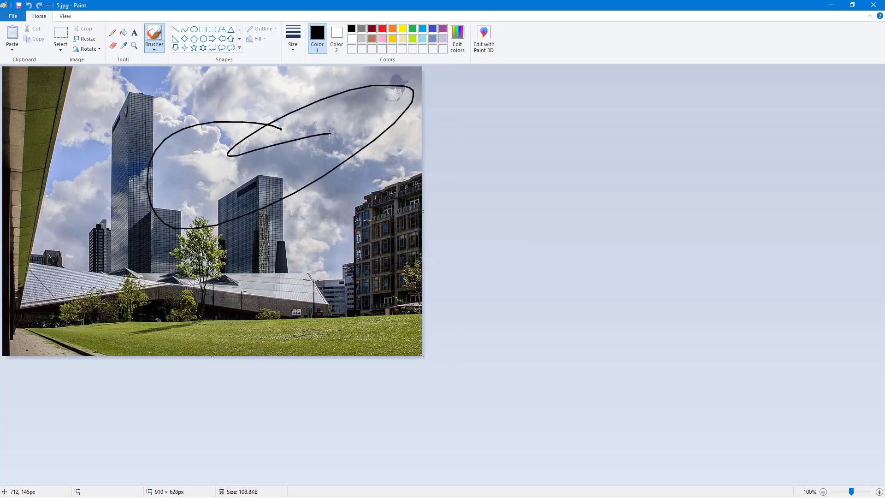